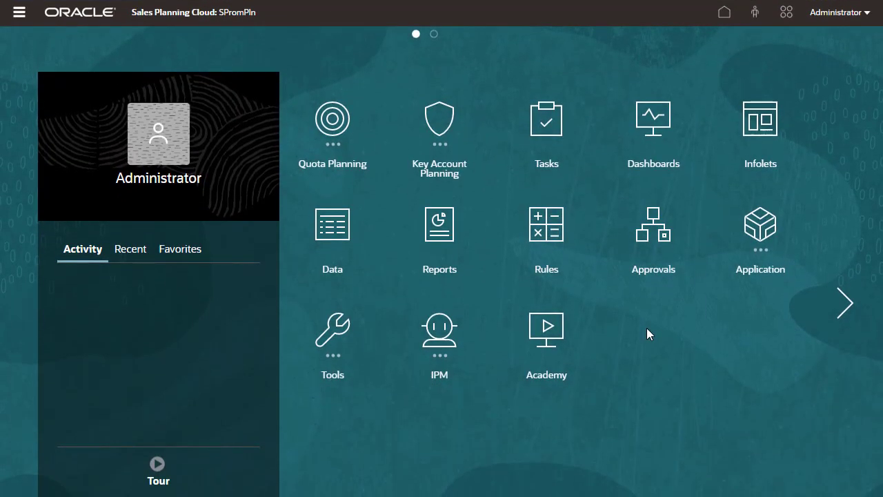
- Set the OEP_QTP substitution variables CurYr to FY22 and PriorYr to FY21, and save
left_click(333, 330)
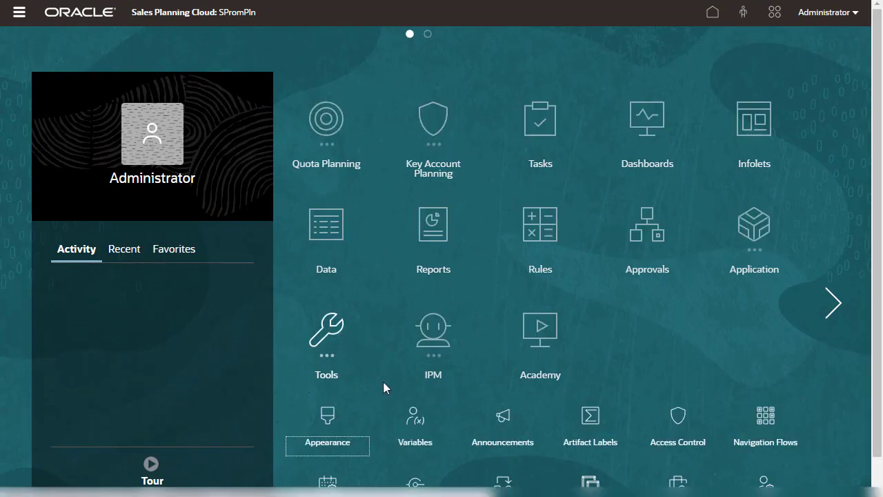
left_click(408, 418)
left_click(144, 81)
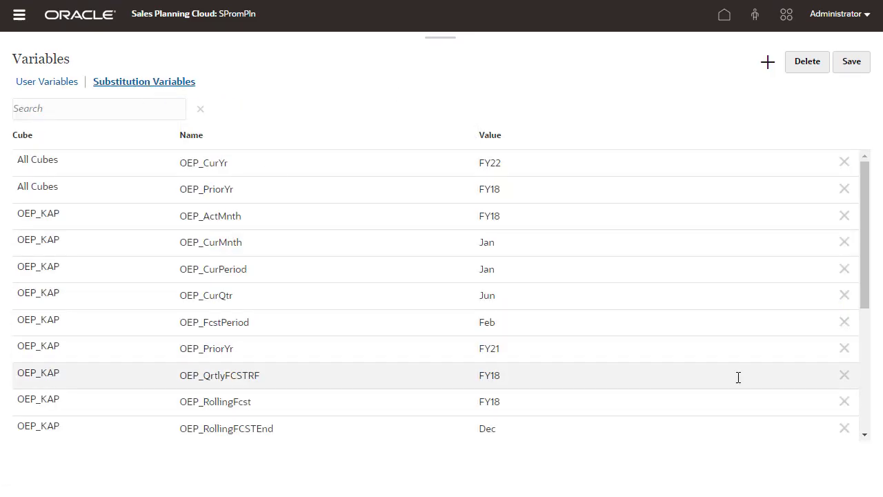
scroll(863, 421, "down", 5)
left_click(690, 376)
type("FY22")
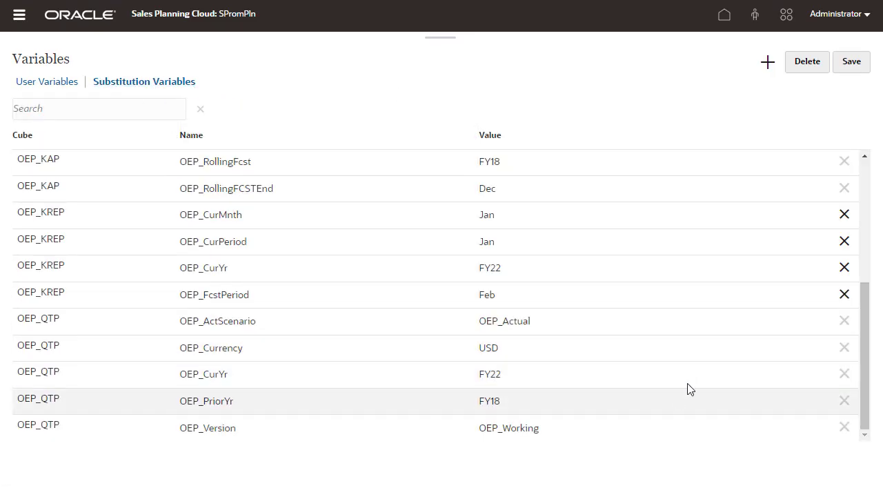
left_click(678, 401)
type("FY21")
left_click(850, 61)
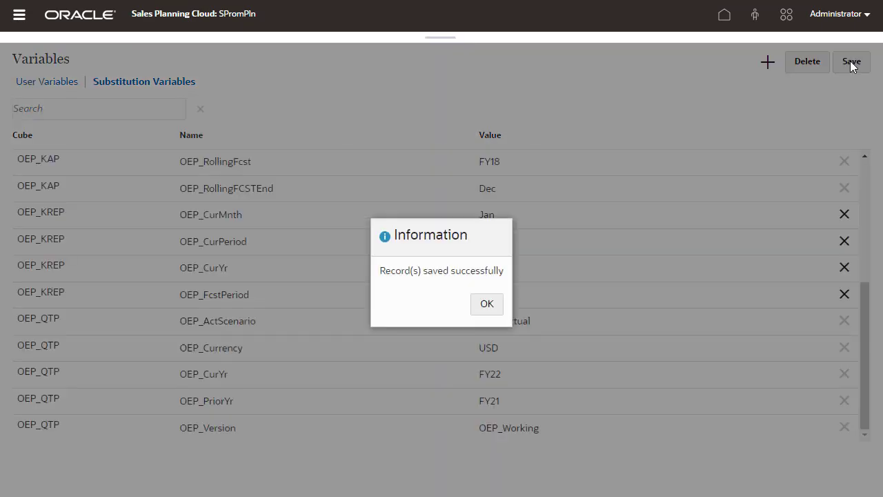
left_click(487, 304)
left_click(723, 15)
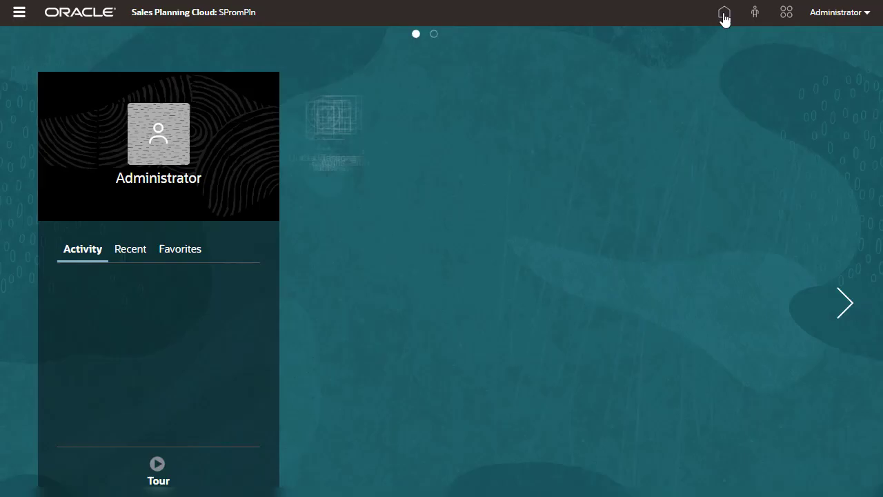
- Show the Application overview's dimension list for all cubes
left_click(760, 224)
left_click(327, 312)
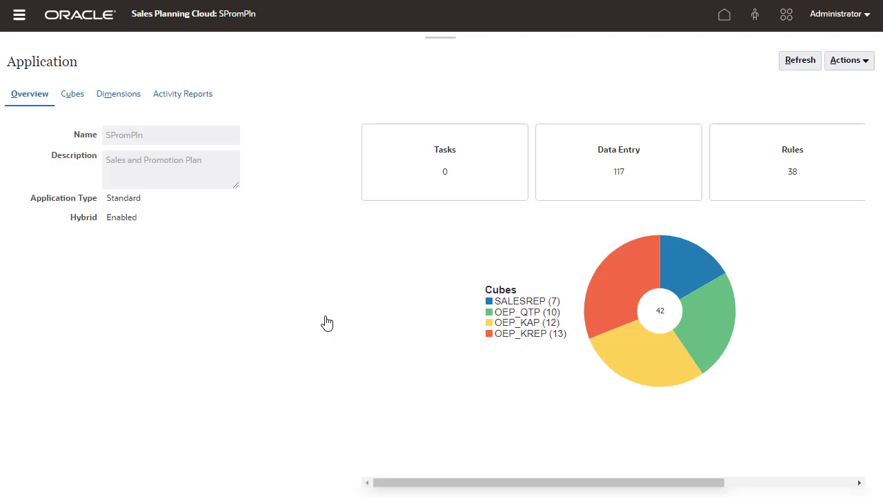
left_click(125, 96)
left_click(90, 136)
left_click(100, 146)
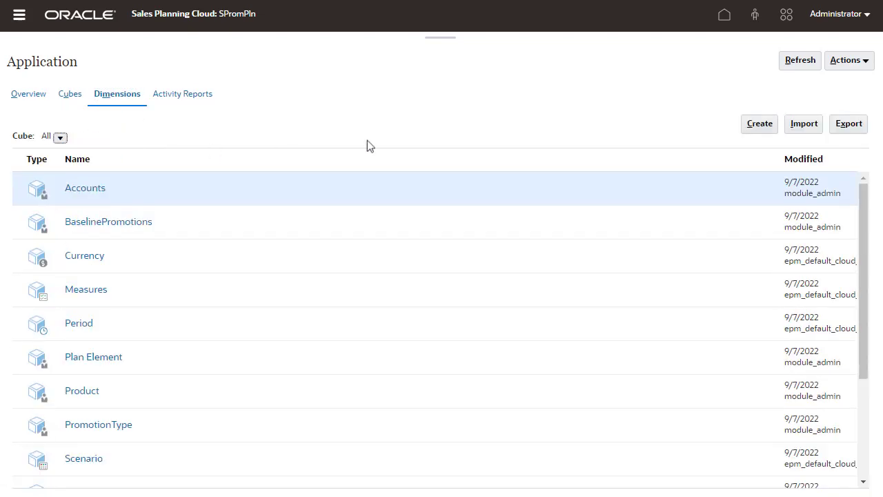
- Import the KAP metadata files, starting with KAP_Territory.csv, with Refresh Database enabled
left_click(793, 125)
left_click(682, 28)
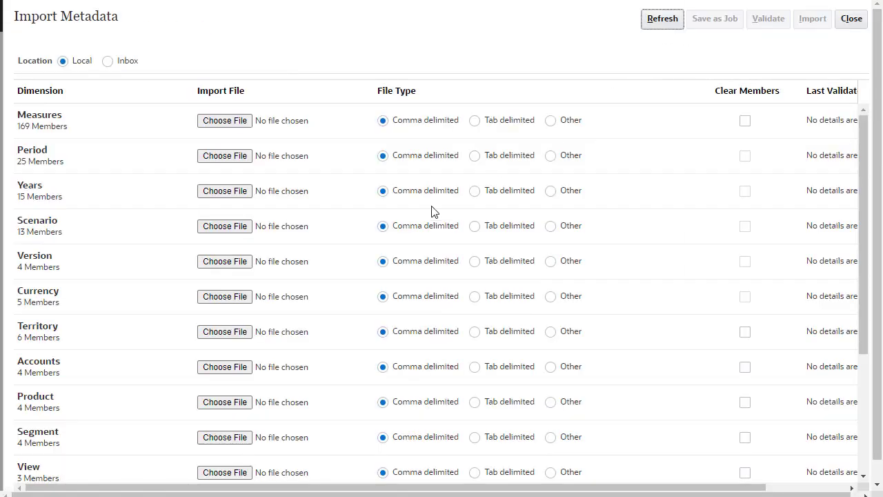
left_click(239, 332)
left_click(299, 268)
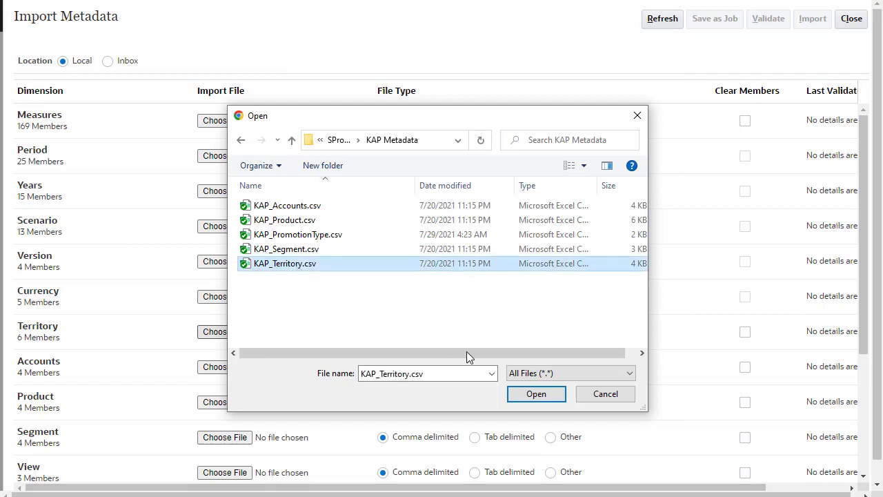
left_click(521, 389)
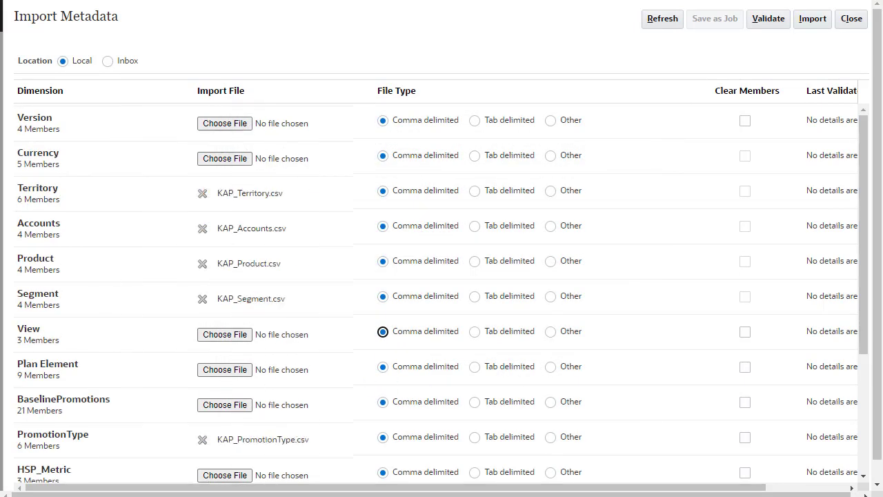
left_click(812, 21)
left_click(339, 250)
left_click(538, 285)
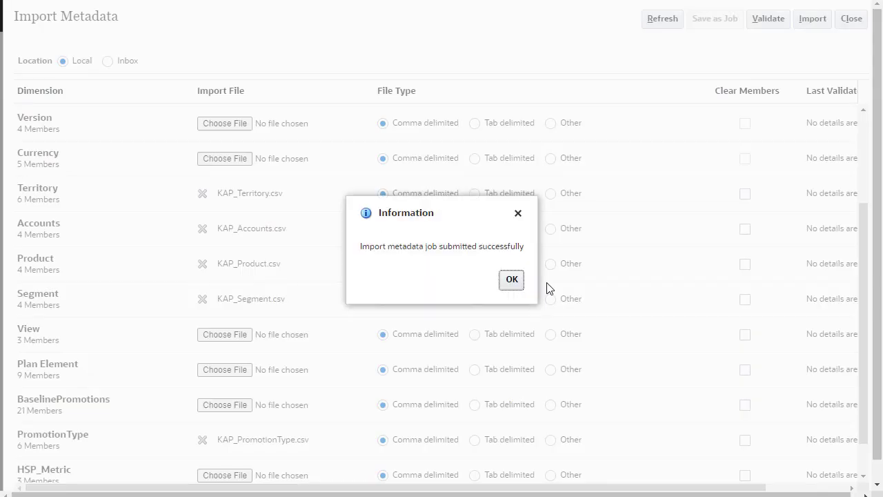
left_click(511, 280)
left_click(852, 21)
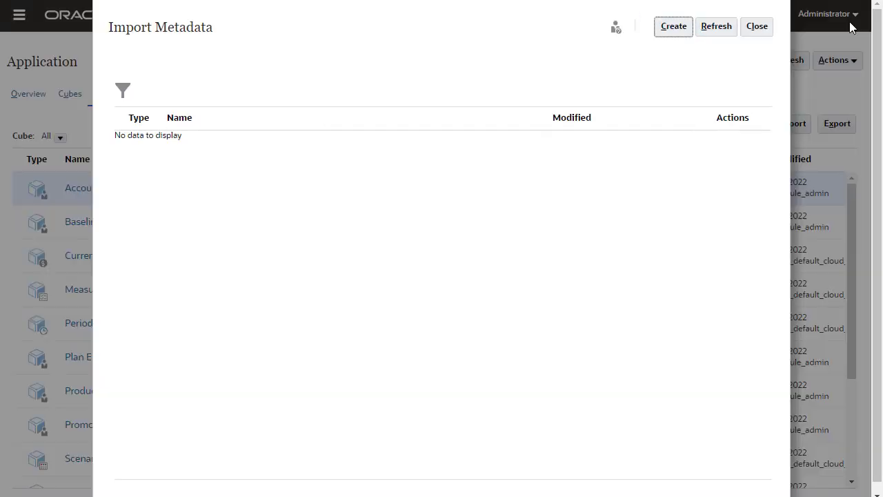
- Set the PromotionType aliases to Price Reduction, Displays and Leaflet and save
left_click(757, 29)
left_click(98, 424)
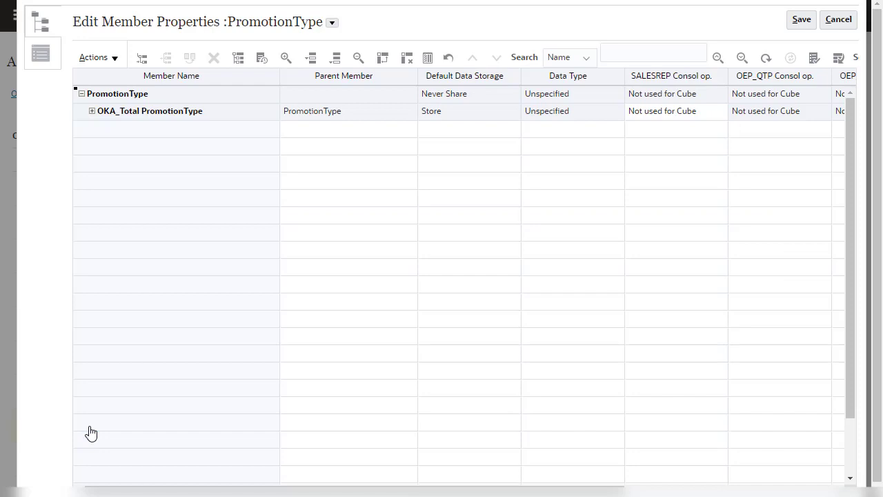
left_click(96, 58)
mouse_move(262, 218)
left_click(324, 245)
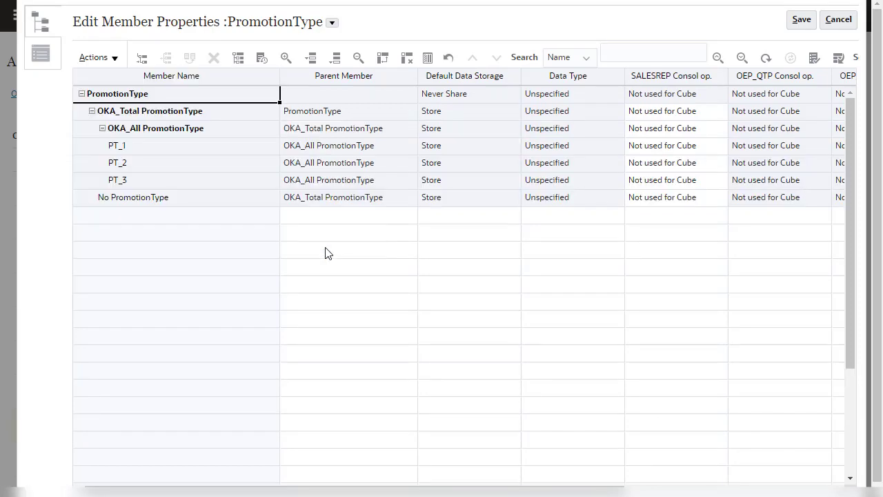
left_click(207, 152)
left_click(820, 492)
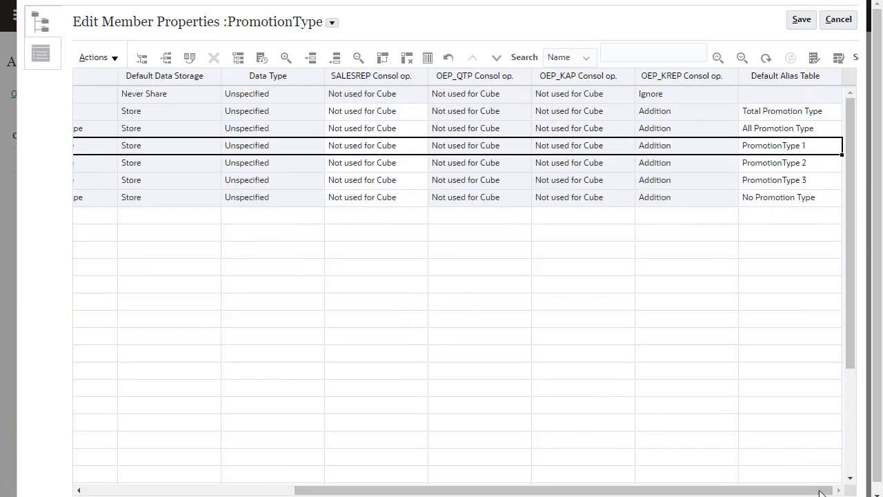
left_click(815, 150)
type("Price Reduction Displays Leaflet")
left_click(801, 20)
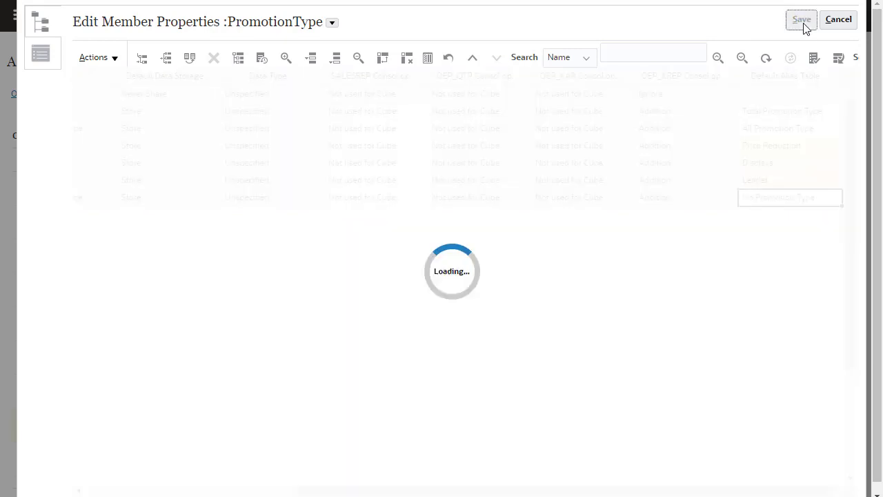
- Set the BaselinePromotions aliases to Placements, Product and Pricing and save
left_click(331, 22)
left_click(352, 60)
left_click(96, 53)
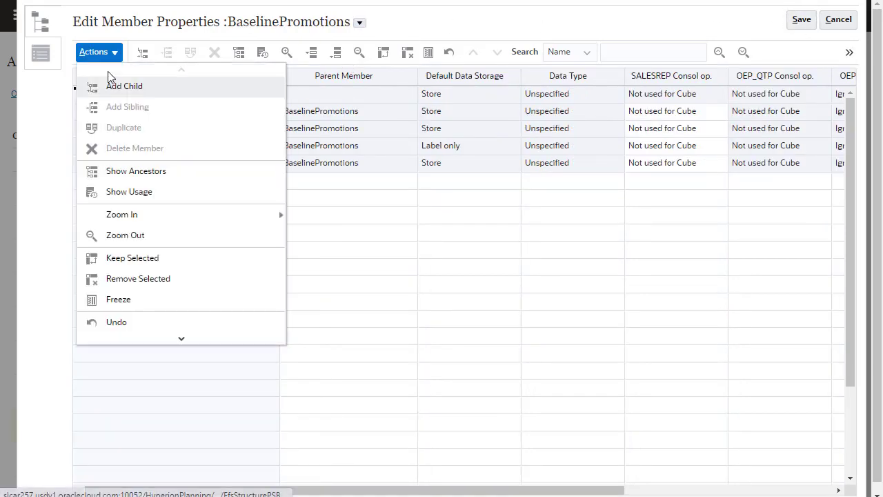
mouse_move(262, 214)
left_click(310, 232)
left_click(254, 199)
left_click(820, 491)
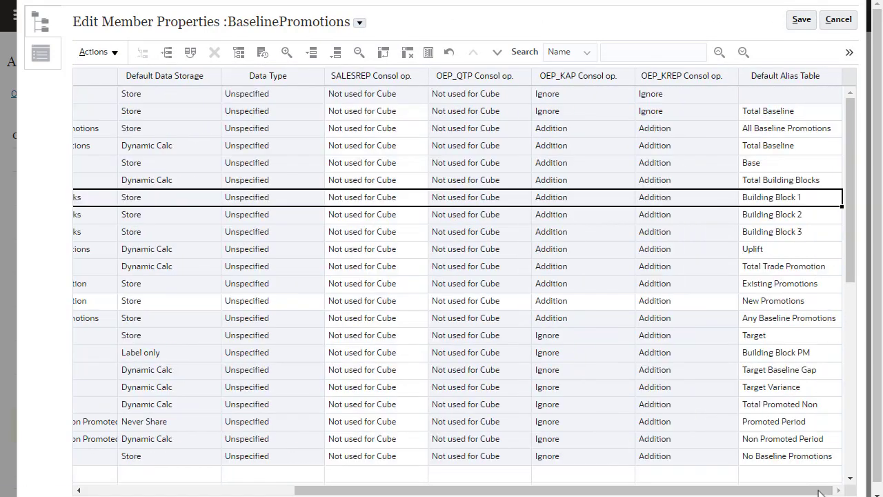
left_click(796, 198)
type("Placements Product Pricing")
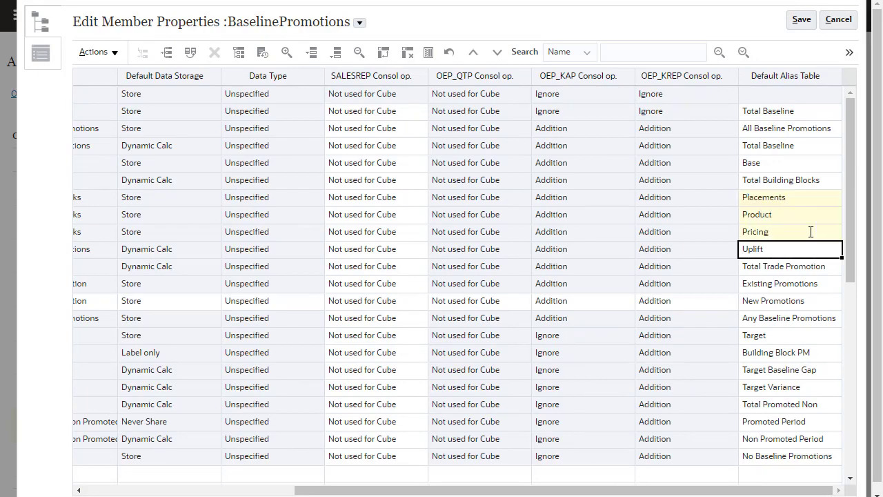
left_click(802, 21)
- Refresh the database, recreating the cube outlines
left_click(843, 61)
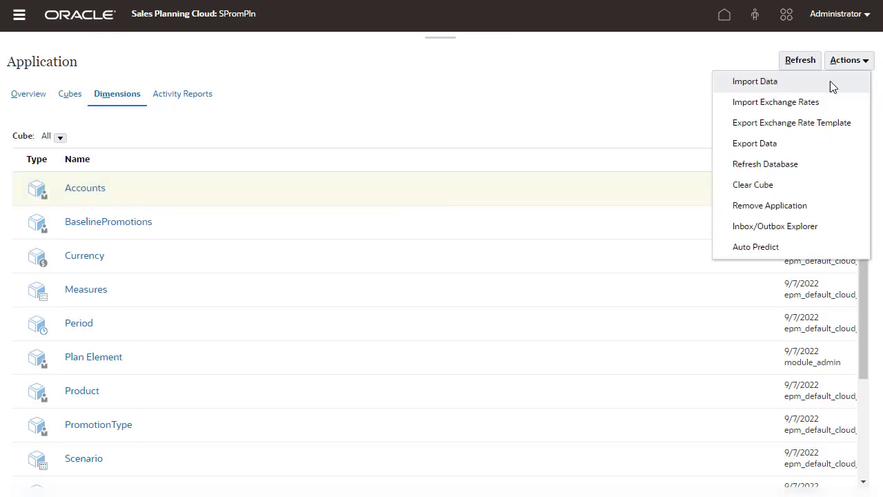
left_click(785, 162)
left_click(672, 55)
left_click(653, 146)
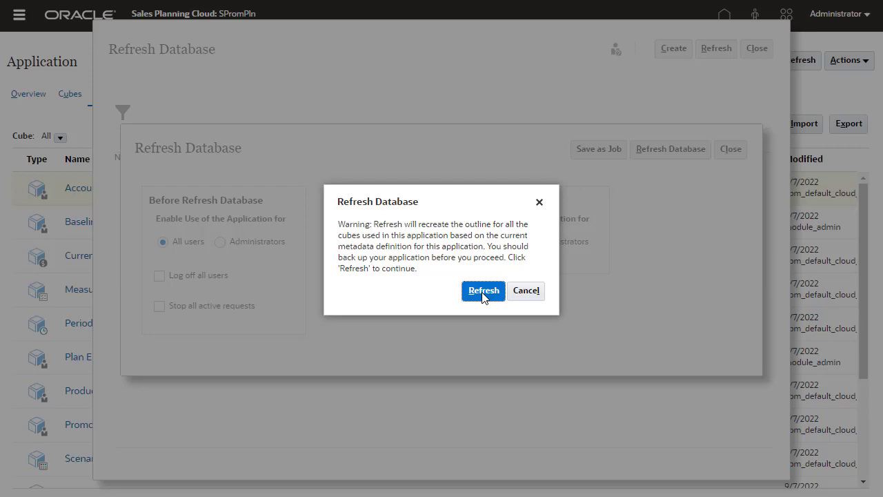
left_click(485, 296)
left_click(633, 105)
left_click(728, 148)
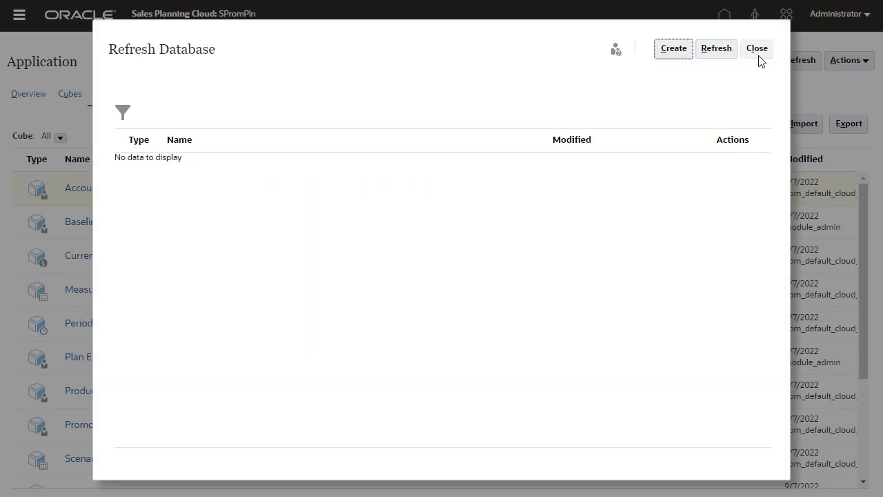
left_click(757, 49)
- Import data from KAP_Actual_Data_LYBookingsforTopDown.csv with metadata included
left_click(860, 63)
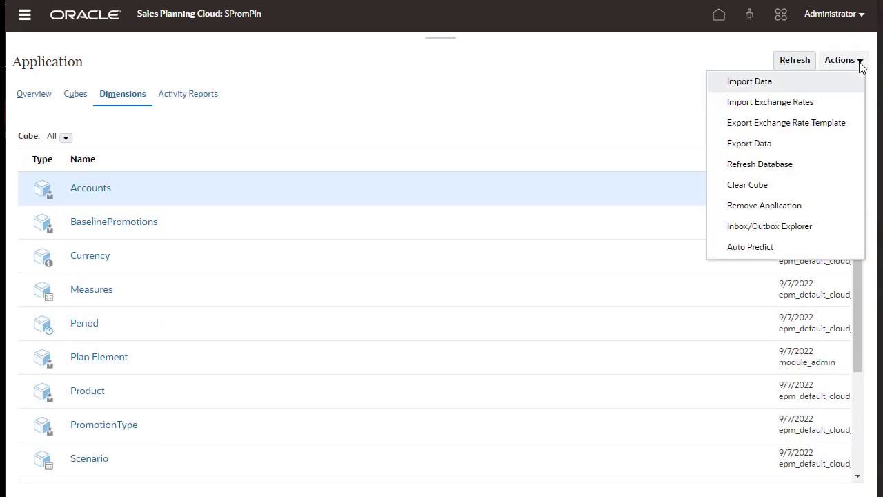
left_click(834, 87)
left_click(676, 49)
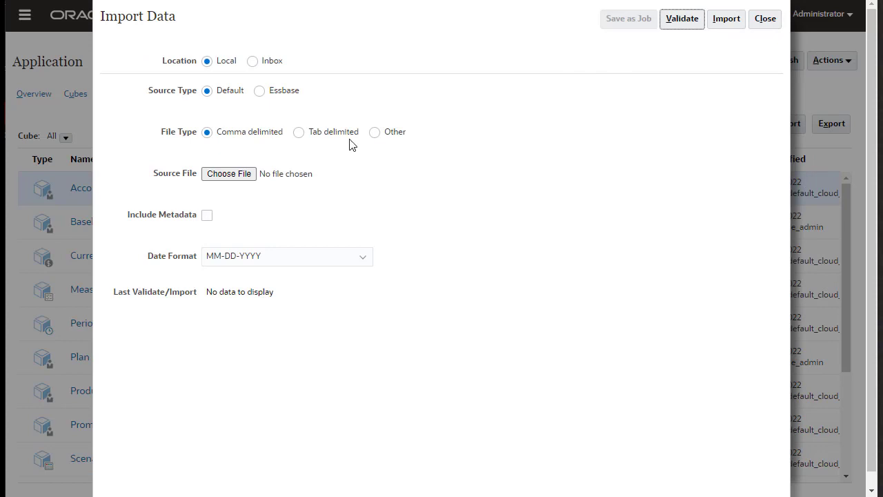
left_click(229, 173)
left_click(310, 196)
left_click(524, 370)
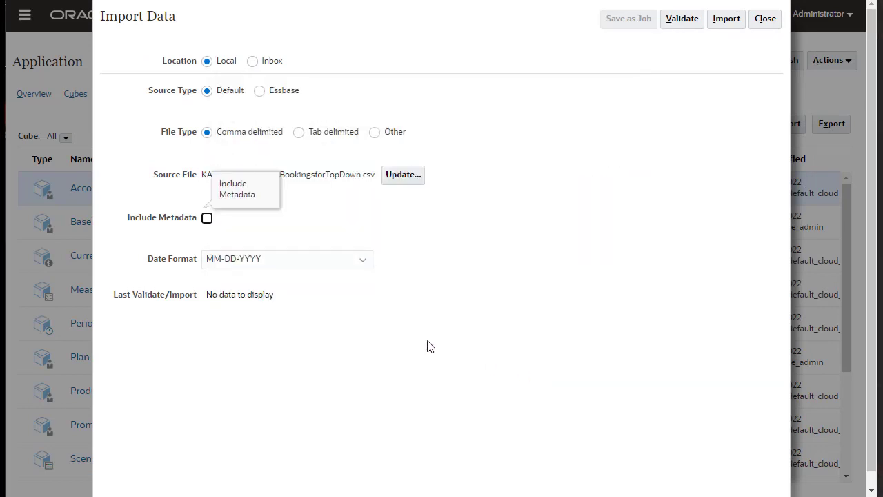
left_click(207, 219)
left_click(726, 19)
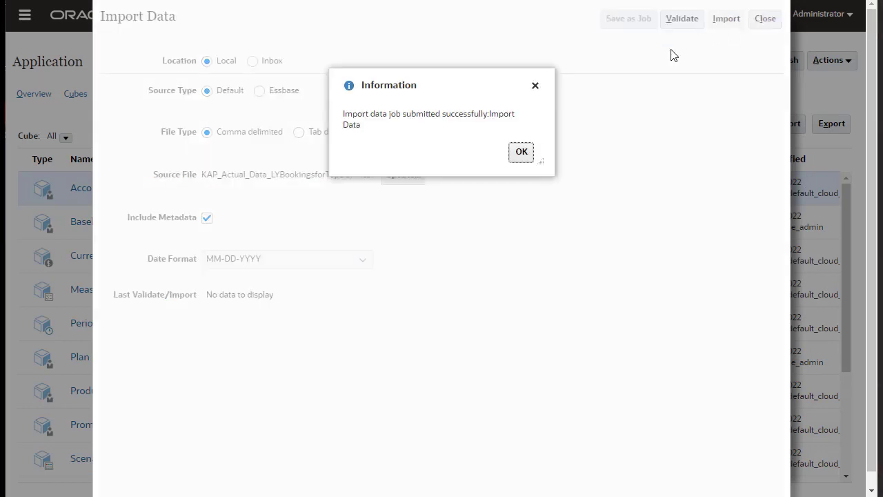
- Confirm the data import submission and check that all six Import Data jobs are Completed
left_click(522, 152)
left_click(766, 21)
left_click(757, 48)
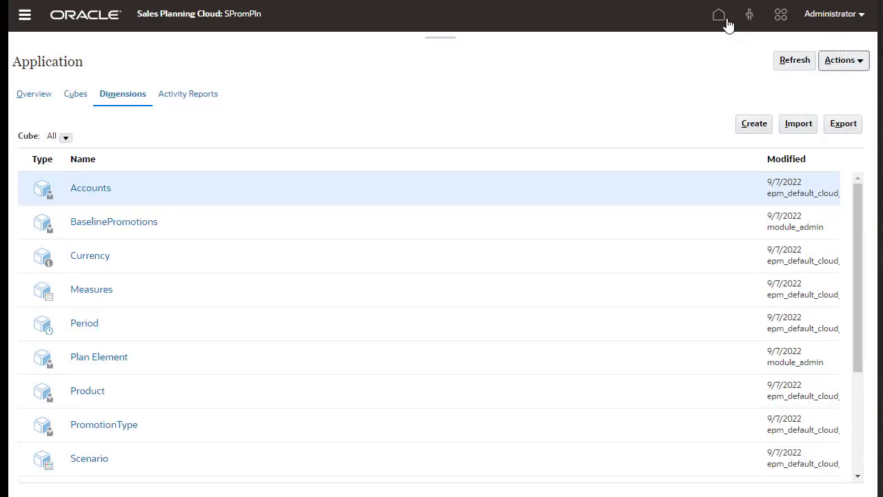
left_click(720, 20)
left_click(473, 341)
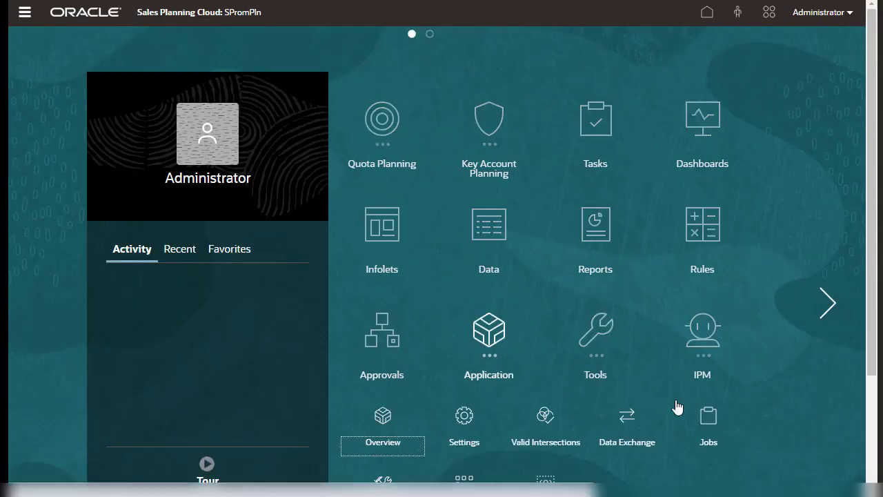
left_click(707, 416)
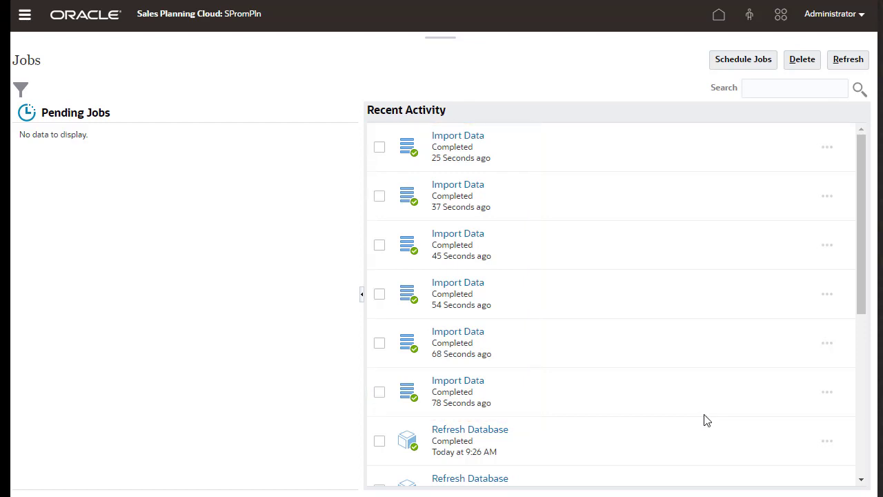
- Assign user variable members such as FY22, OEP_Plan, OEP_Forecast and KAM1, and save
left_click(719, 16)
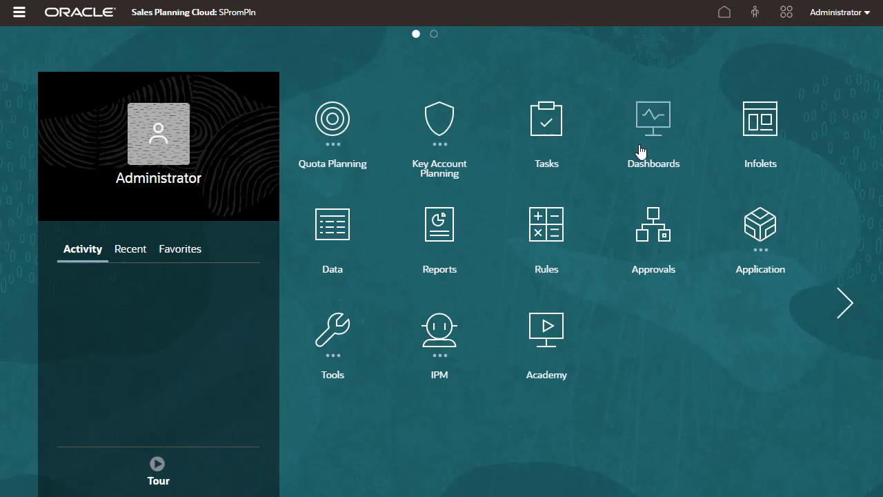
left_click(353, 338)
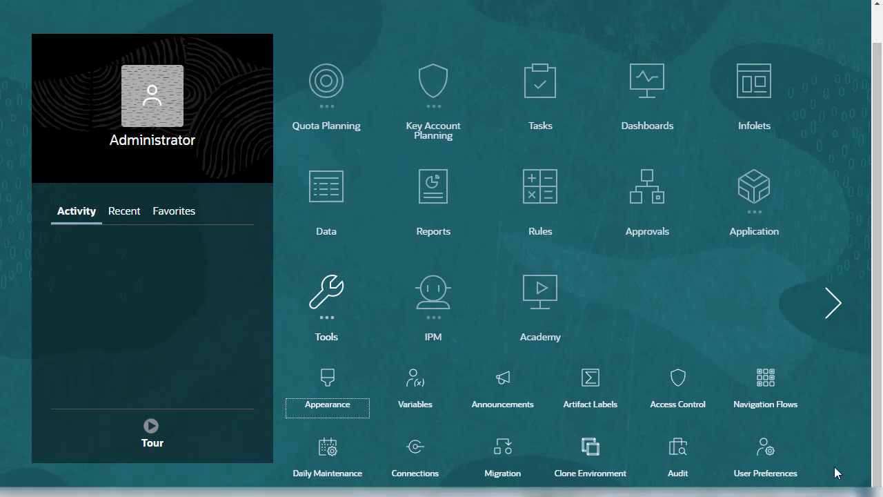
left_click(763, 462)
left_click(84, 226)
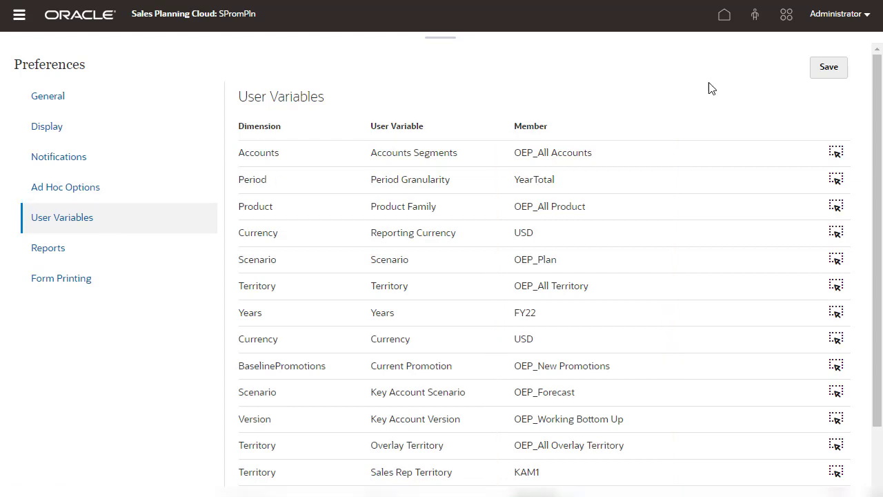
left_click(823, 65)
left_click(492, 343)
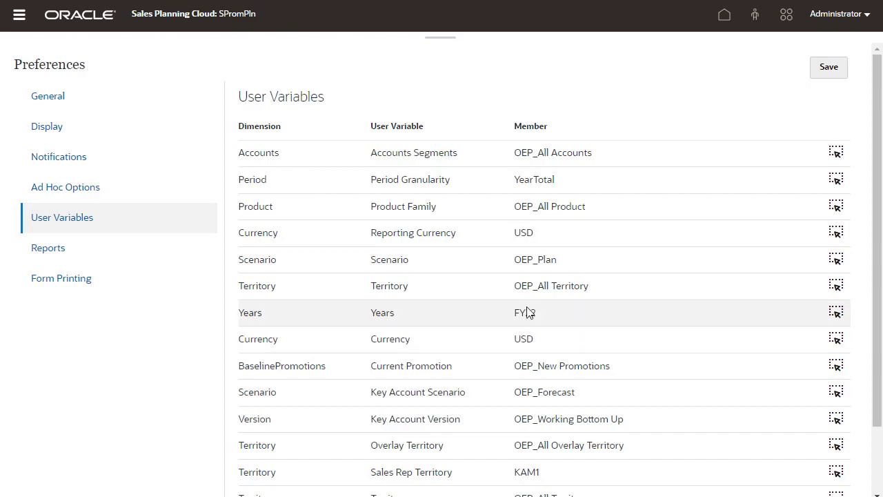
- Run the Process Actuals rule for FY20 and then FY22 with OEP_Plan and OEP_Working
left_click(723, 14)
left_click(560, 229)
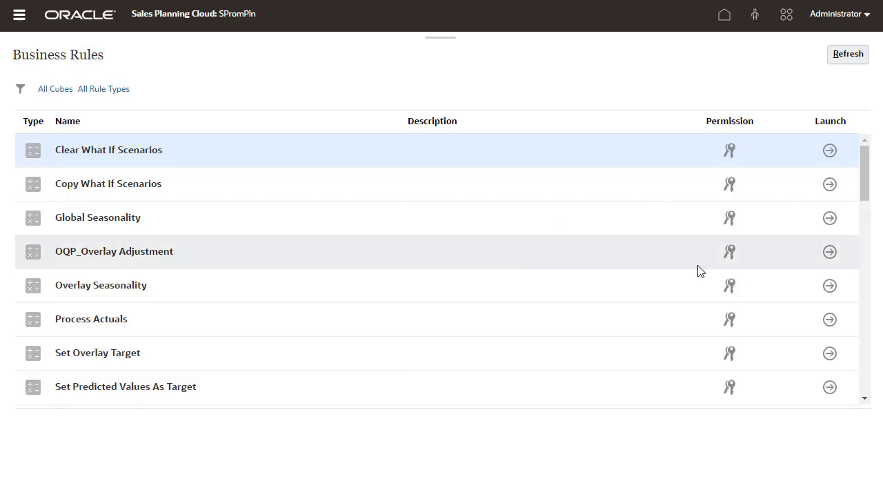
left_click(830, 318)
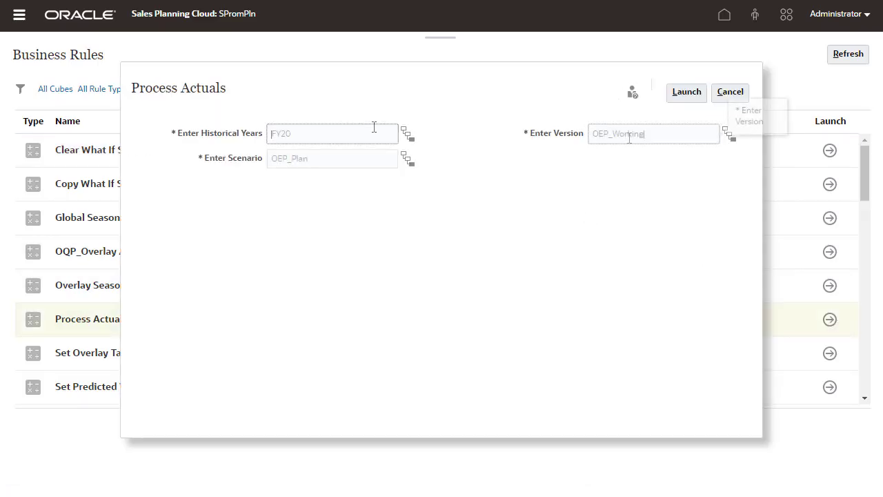
left_click(683, 94)
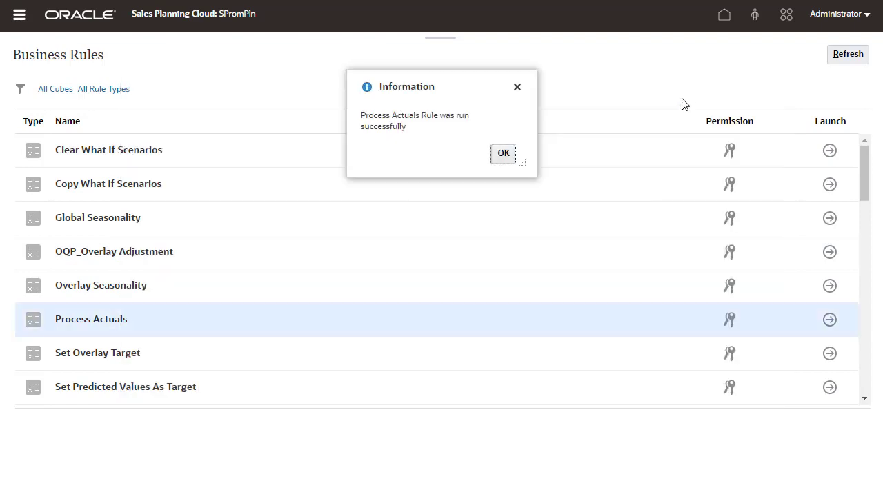
left_click(504, 152)
left_click(830, 320)
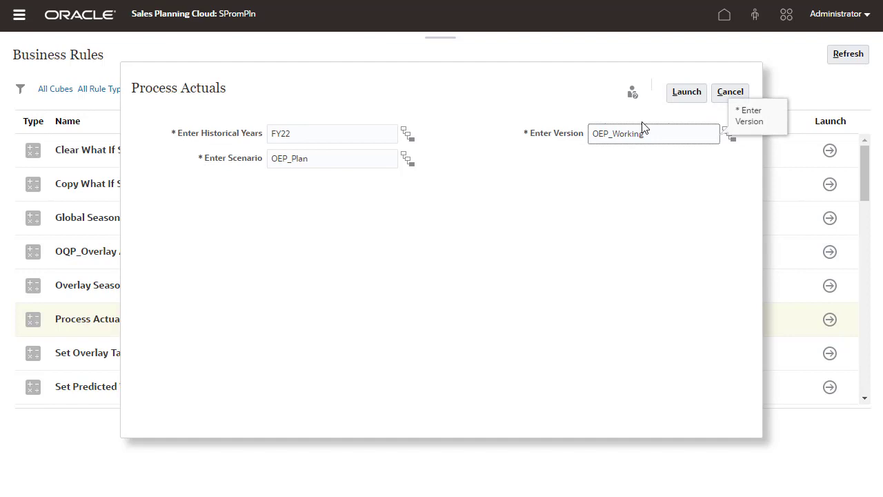
left_click(690, 95)
left_click(507, 100)
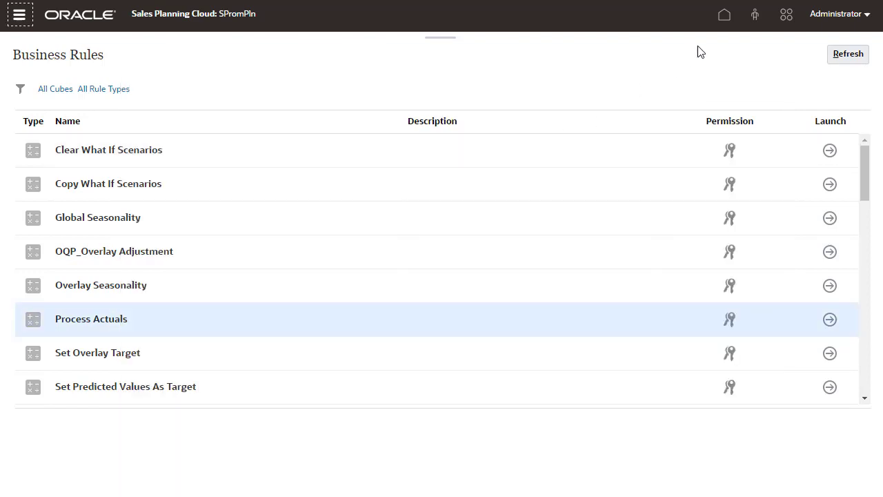
left_click(725, 16)
left_click(338, 131)
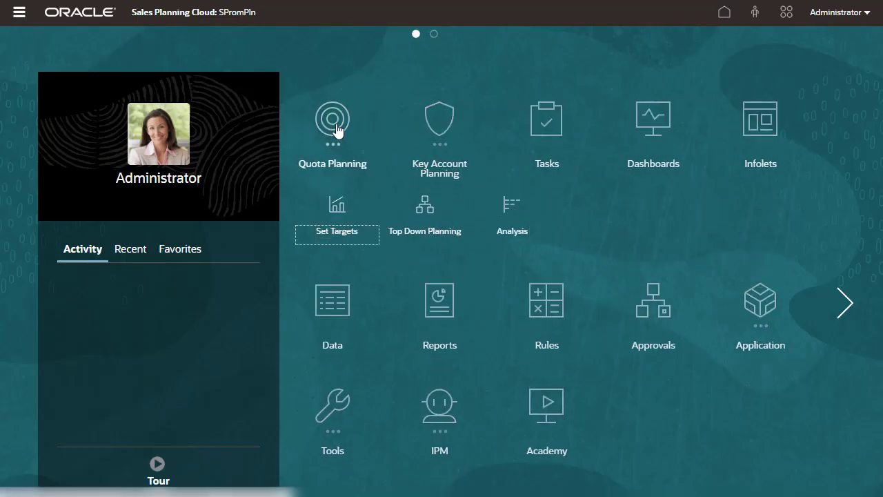
left_click(336, 204)
left_click(16, 97)
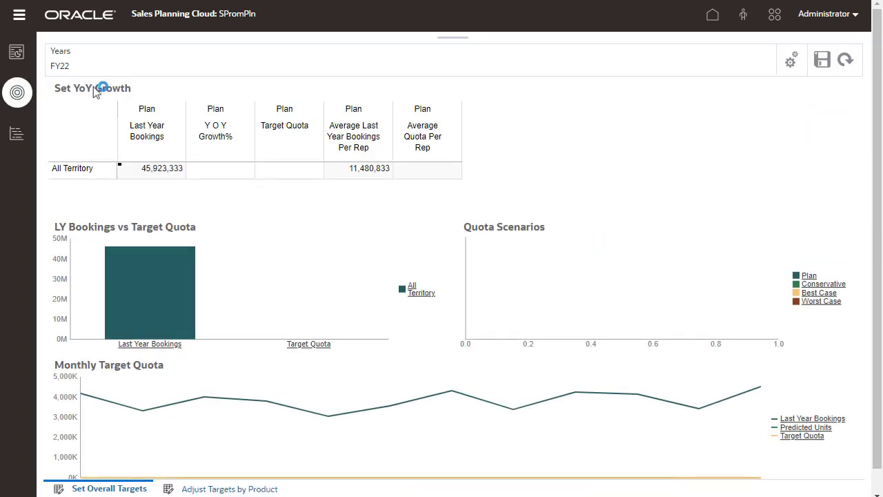
left_click(713, 15)
- Launch the Seed Baseline Plan rule with FY22, KAM1 and OEP_Forecast
left_click(543, 214)
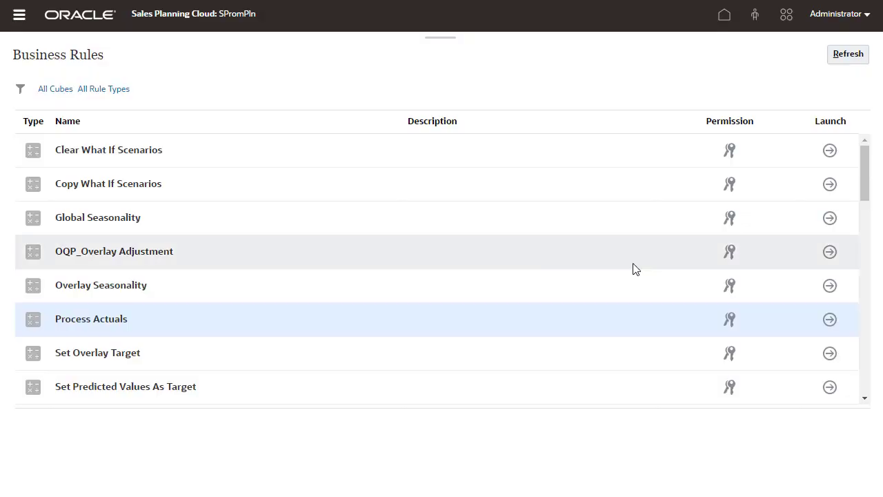
scroll(855, 383, "down", 10)
left_click(831, 357)
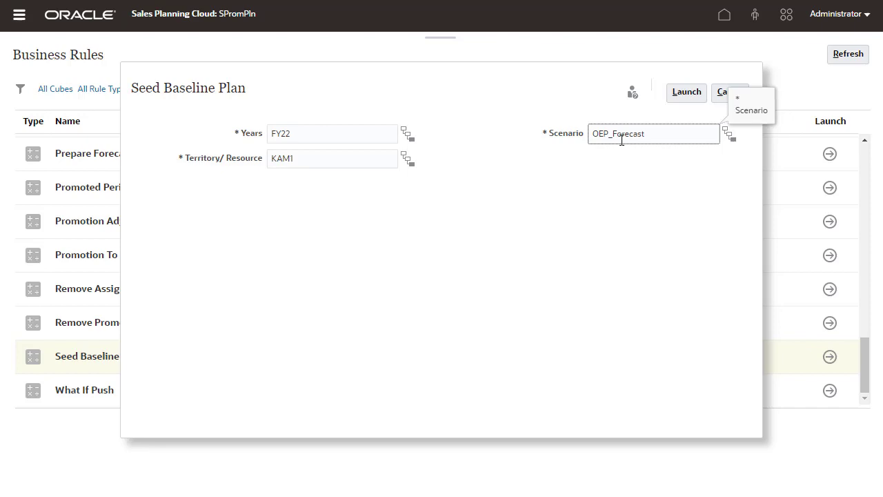
left_click(685, 93)
left_click(509, 155)
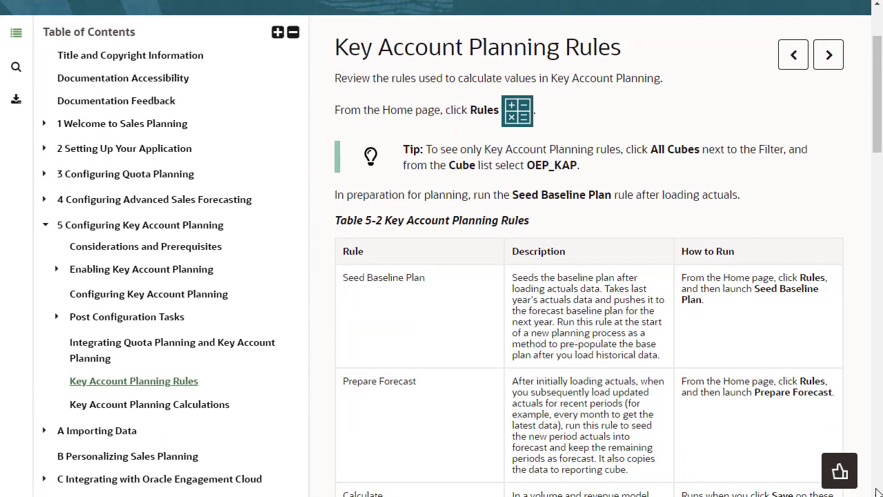
- Scroll through the Key Account Planning Rules table in the documentation
scroll(876, 491, "down", 6)
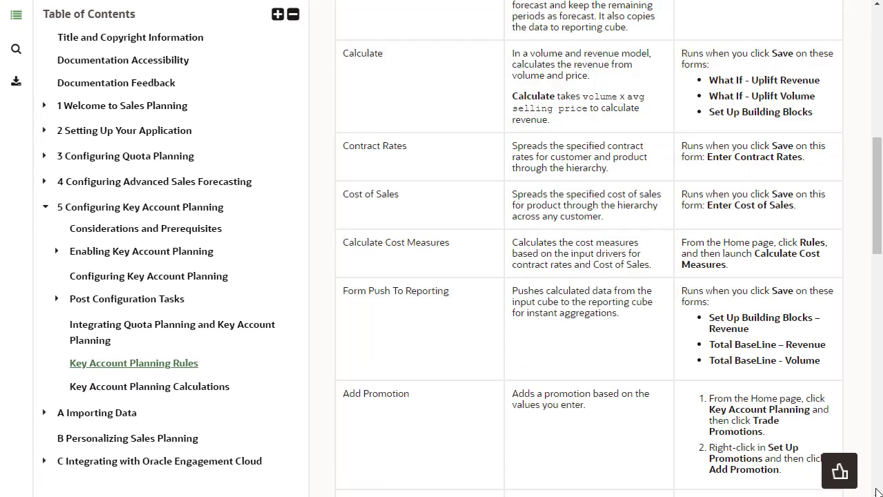
scroll(876, 491, "down", 10)
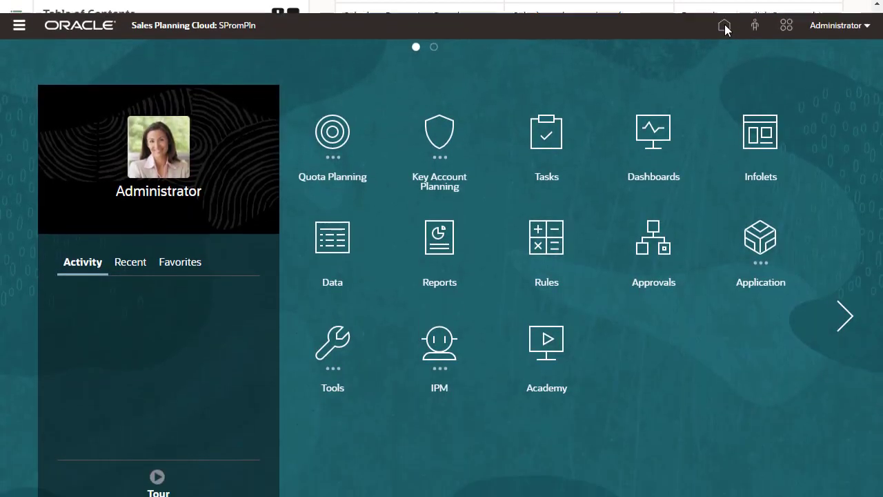
- Synchronize the Key Accounts to Reporting data map
left_click(760, 235)
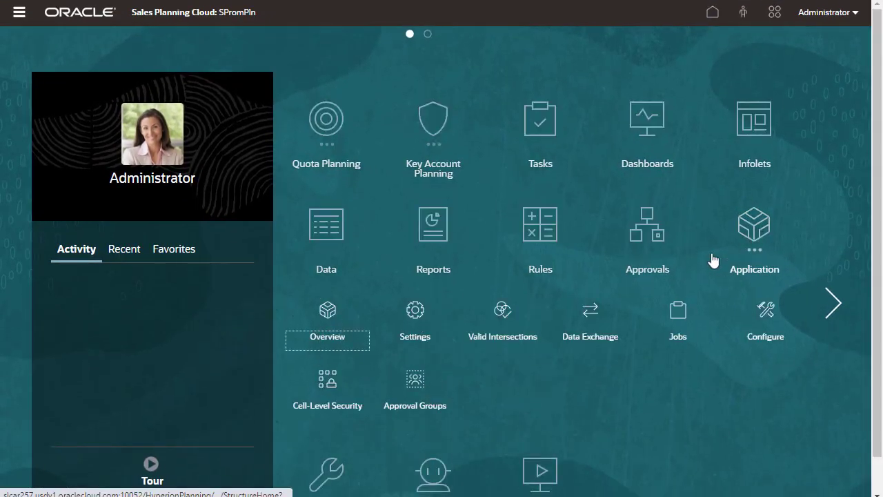
left_click(603, 318)
left_click(119, 489)
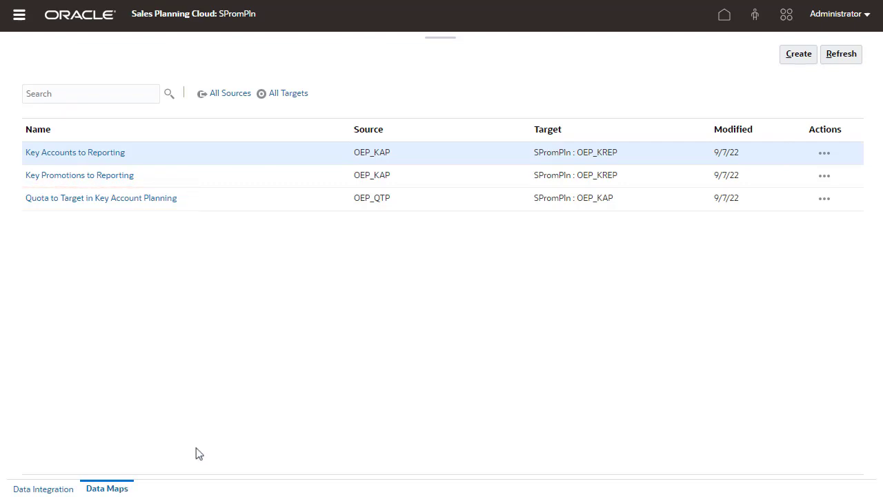
left_click(824, 153)
left_click(733, 222)
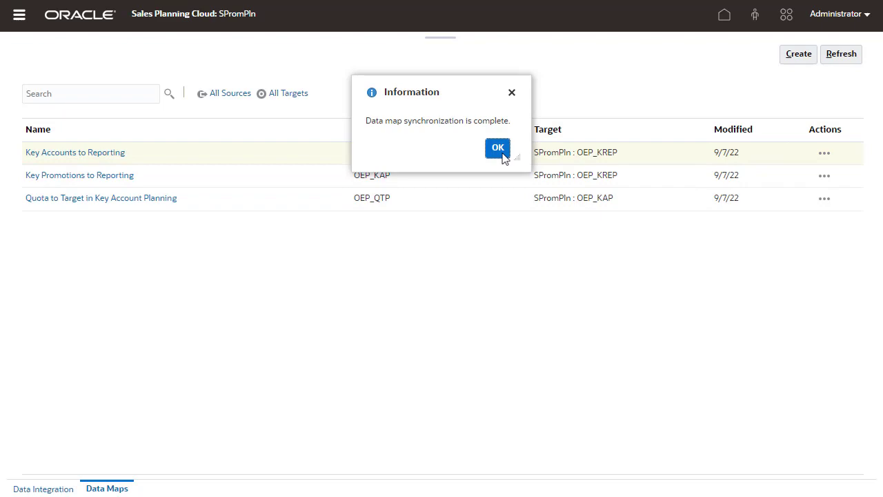
left_click(499, 147)
- Push the Key Accounts to Reporting data to OEP_KREP
left_click(823, 153)
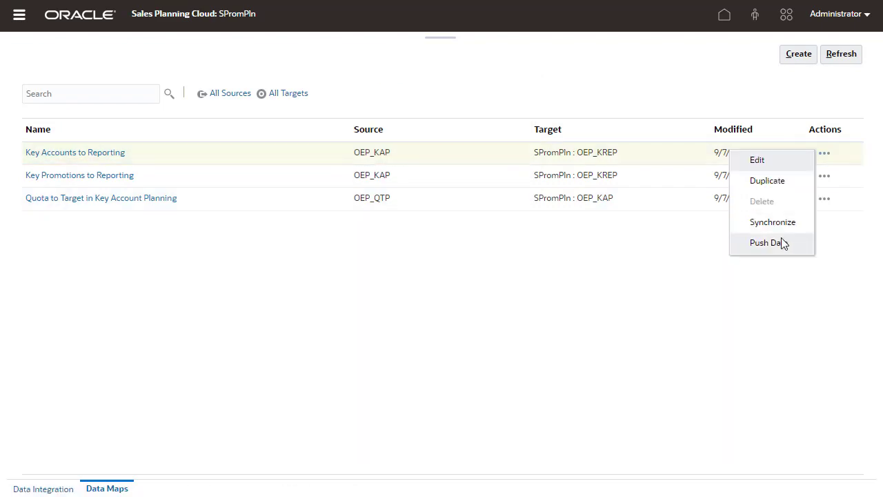
left_click(782, 241)
left_click(484, 281)
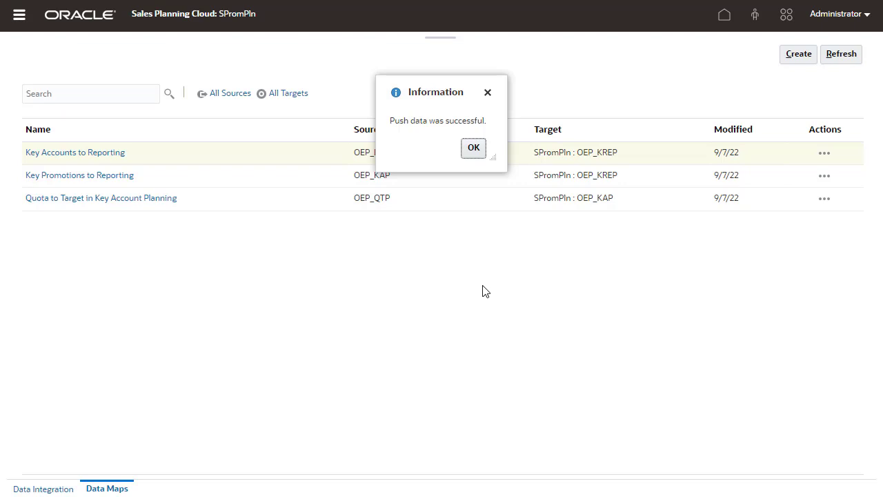
left_click(480, 155)
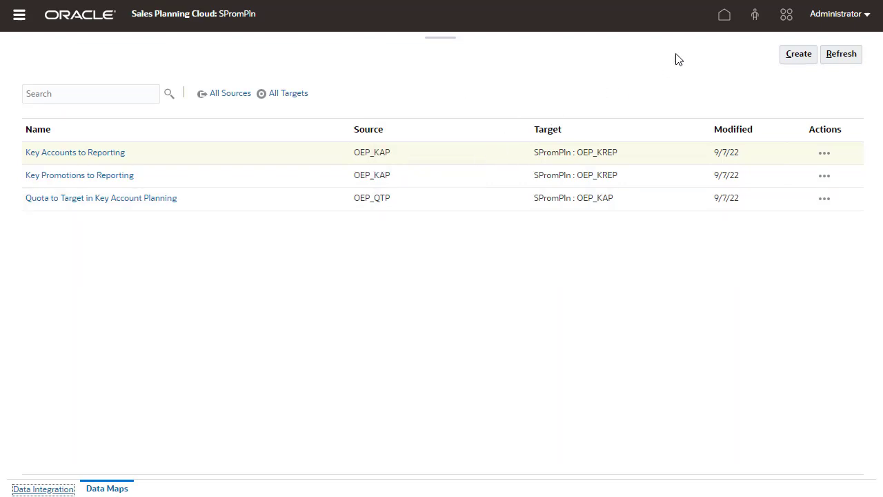
- Open the Key Account Planning Baseline Overview - Volume dashboard showing Total Baseline 18,508,132
left_click(724, 15)
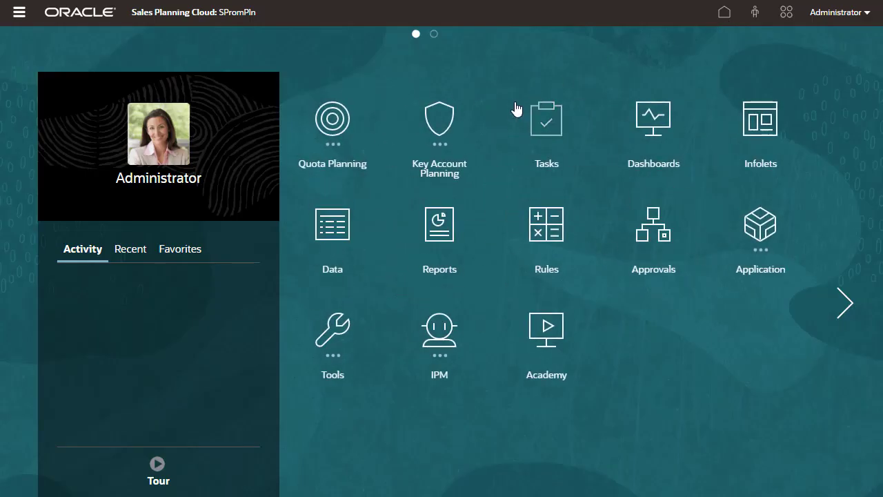
left_click(449, 146)
left_click(361, 204)
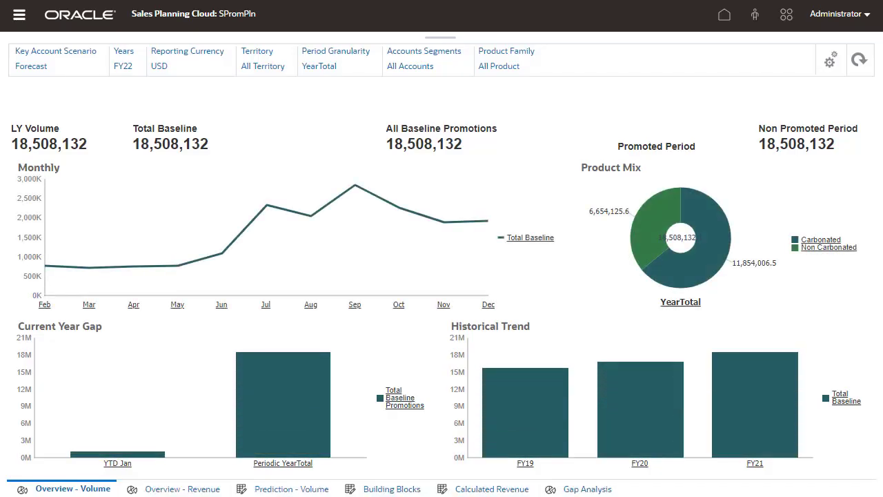